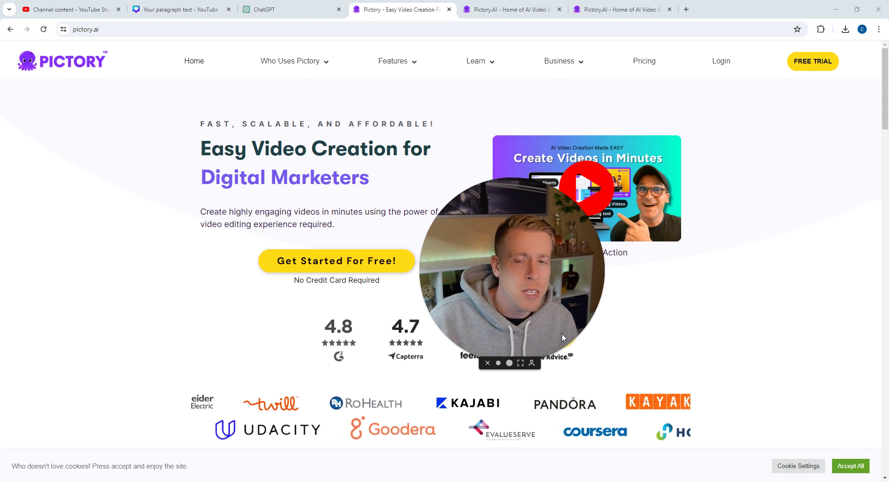
Bring up Pictory's empty script editor, then return to the ChatGPT conversation with the guide
drag(562, 333, 773, 377)
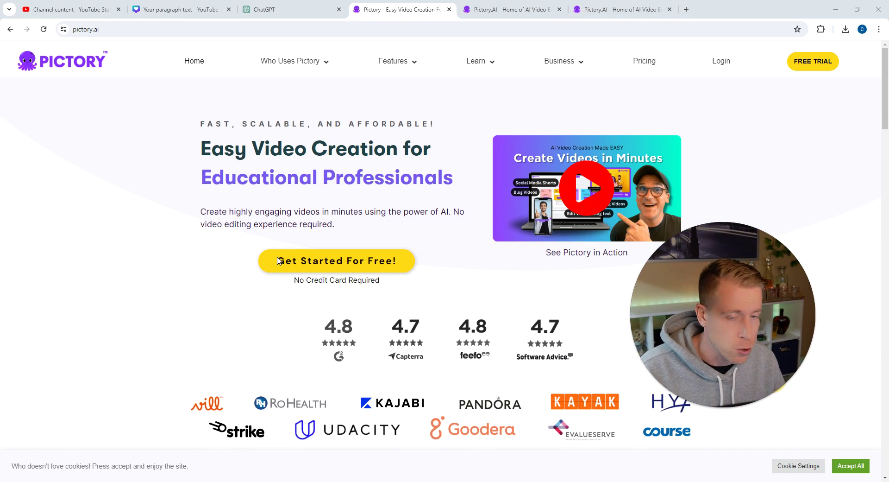
drag(710, 359, 712, 367)
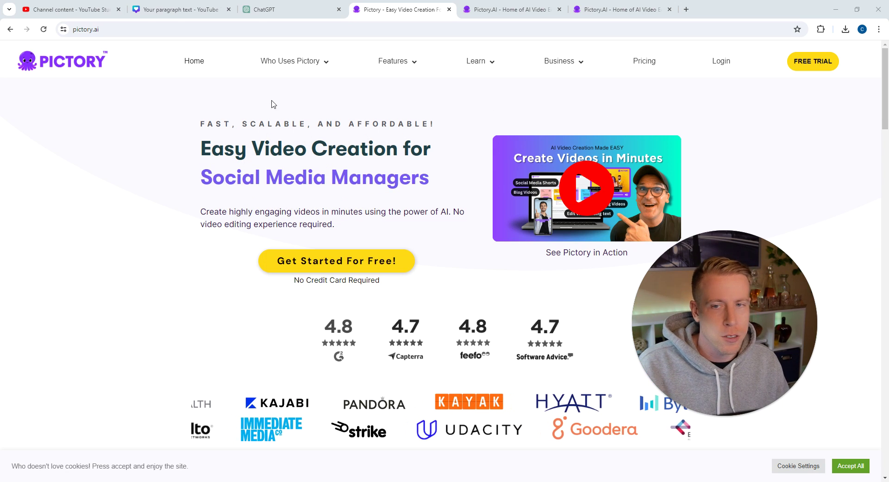
click(506, 10)
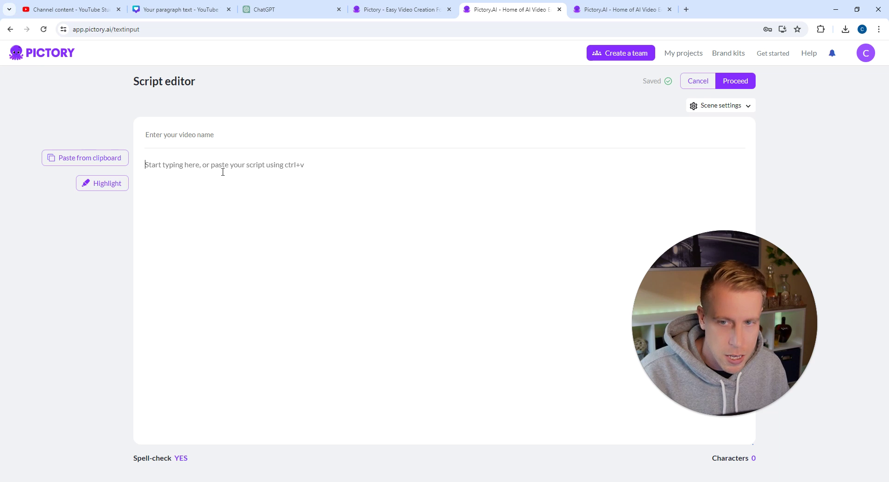
click(319, 14)
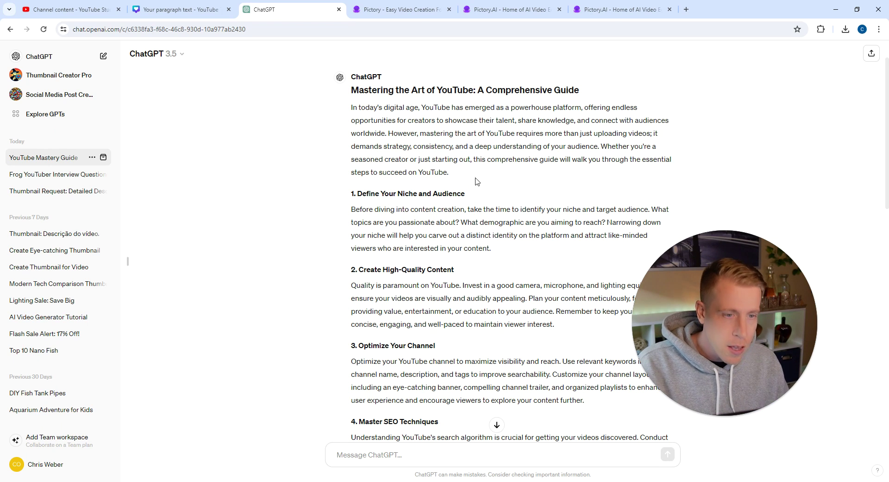
Select and copy the title and opening paragraph of the YouTube guide in ChatGPT
drag(449, 173, 343, 107)
key(ctrl+c)
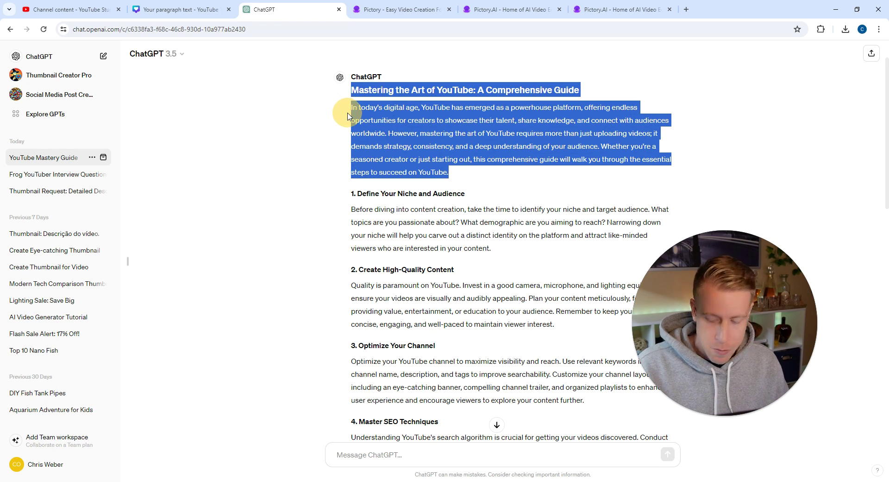
key(ctrl+Tab)
Paste the guide's title and first paragraph into Pictory's script editor, totalling 548 characters
click(513, 14)
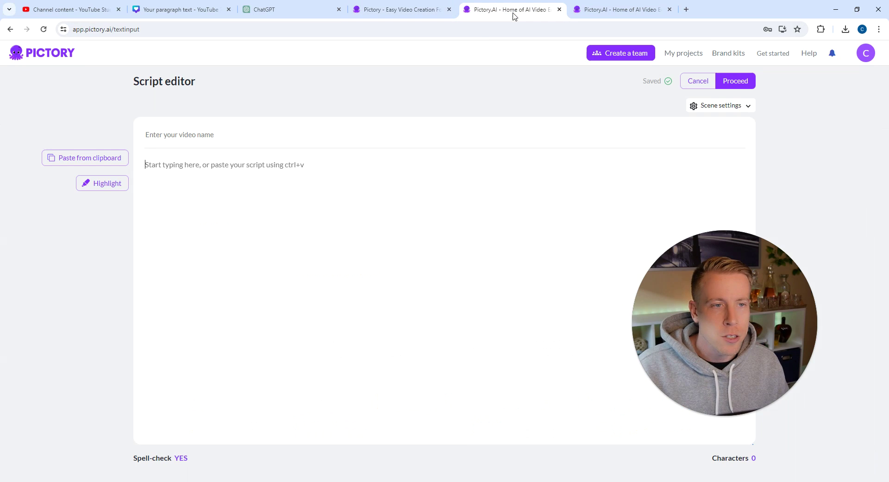
key(ctrl+v)
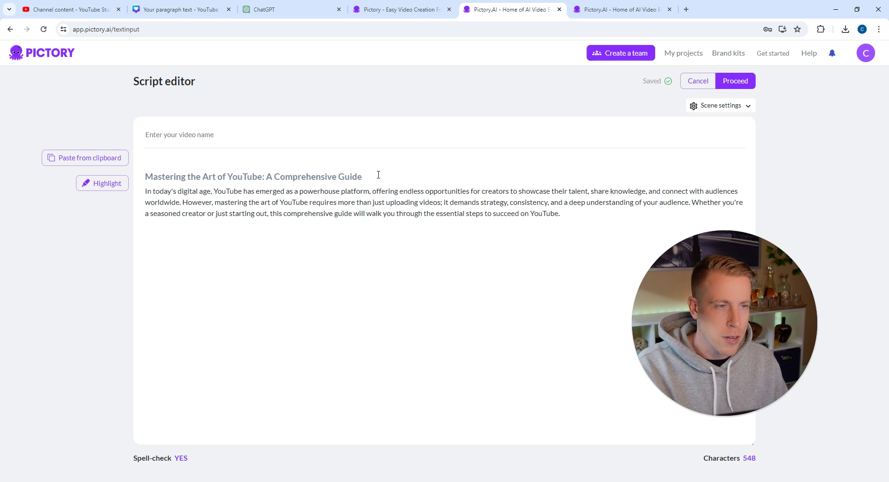
Open the YouTube Automation project from My projects into the storyboard
click(617, 14)
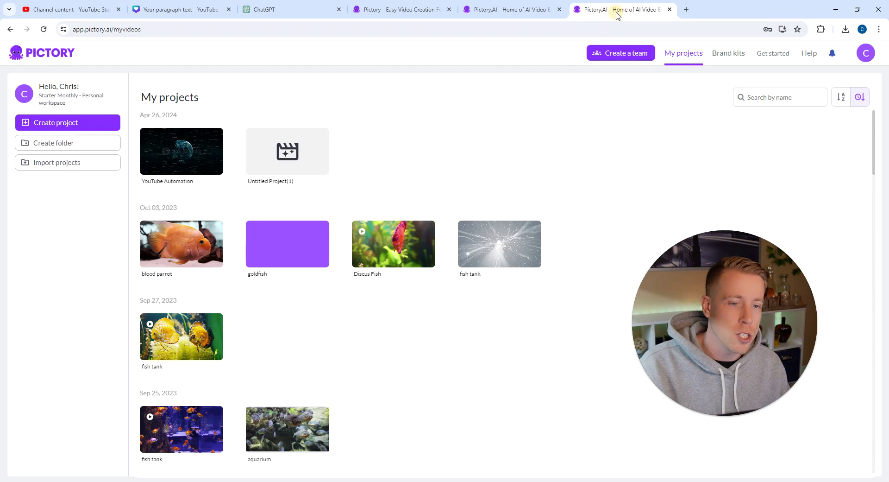
click(161, 166)
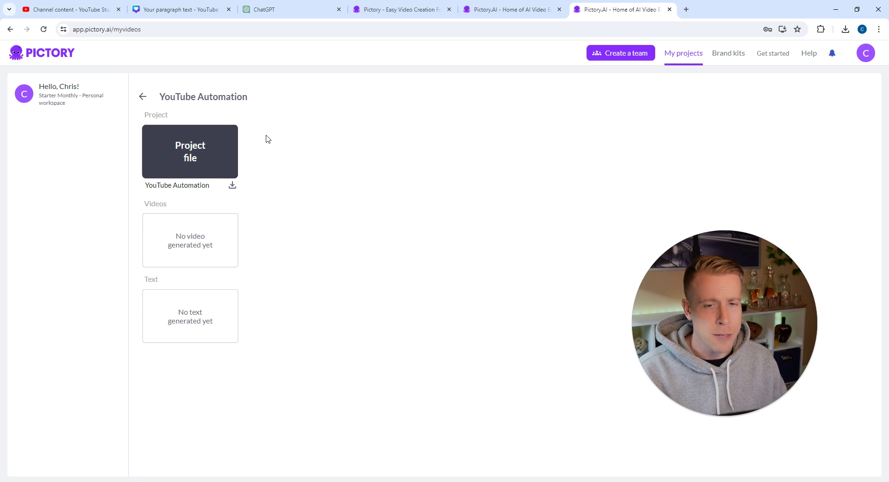
click(202, 140)
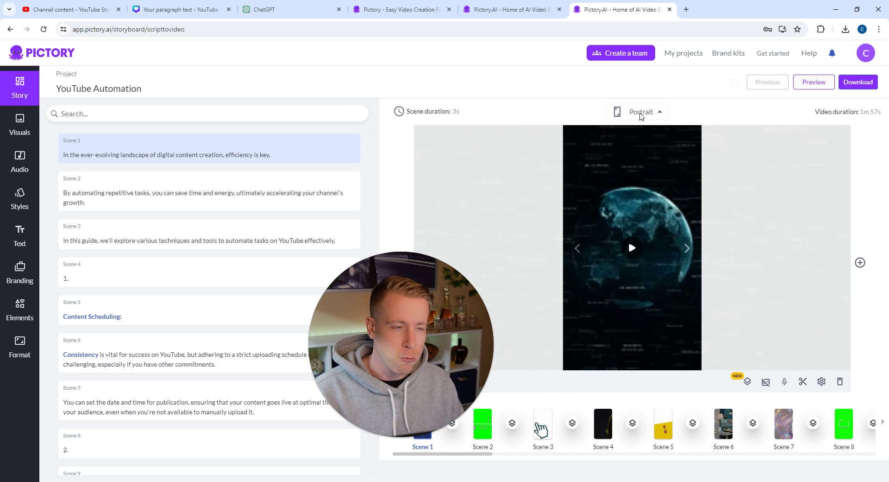
Switch the storyboard to Landscape 16:9, check scene timing, and start the full video preview
click(641, 112)
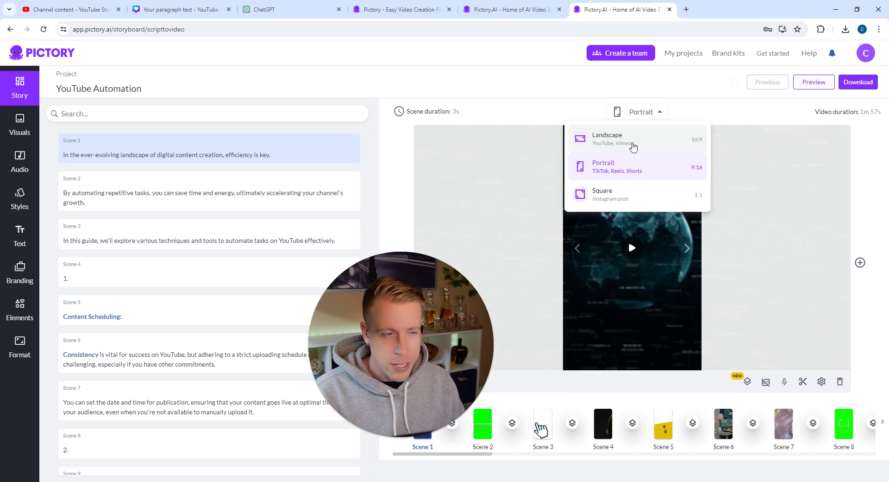
click(632, 143)
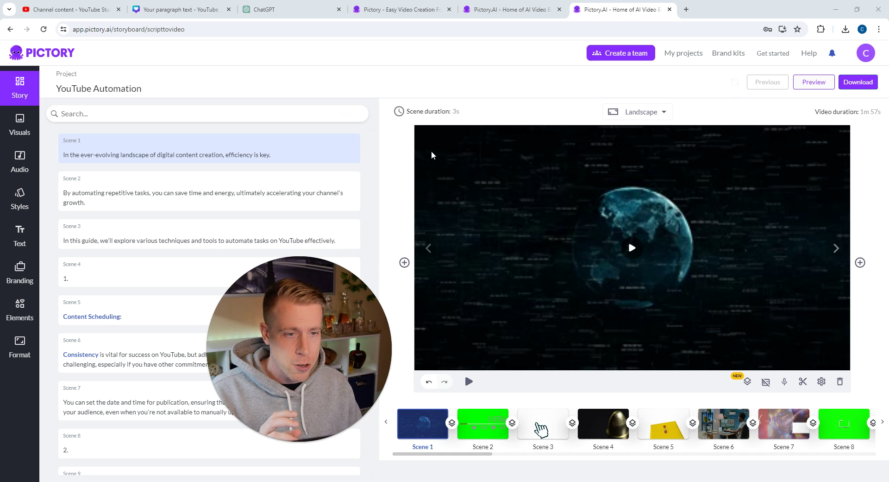
click(454, 113)
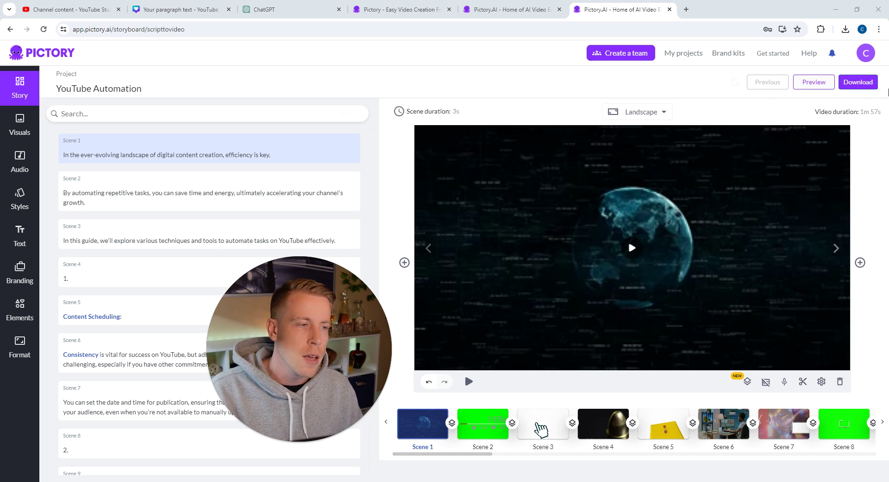
click(816, 87)
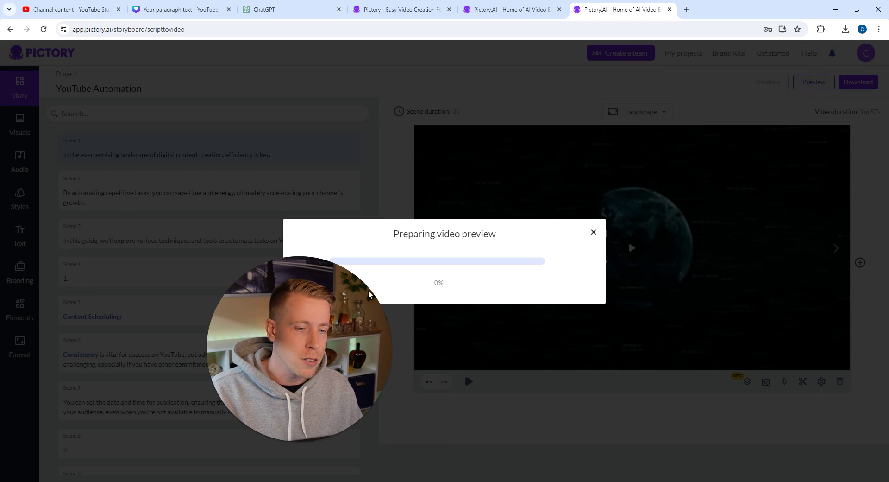
drag(316, 306, 216, 307)
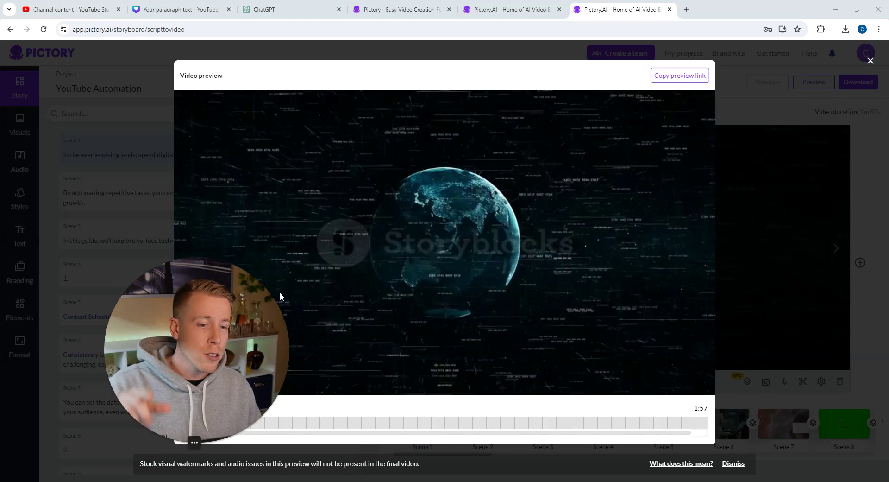
drag(280, 292, 158, 281)
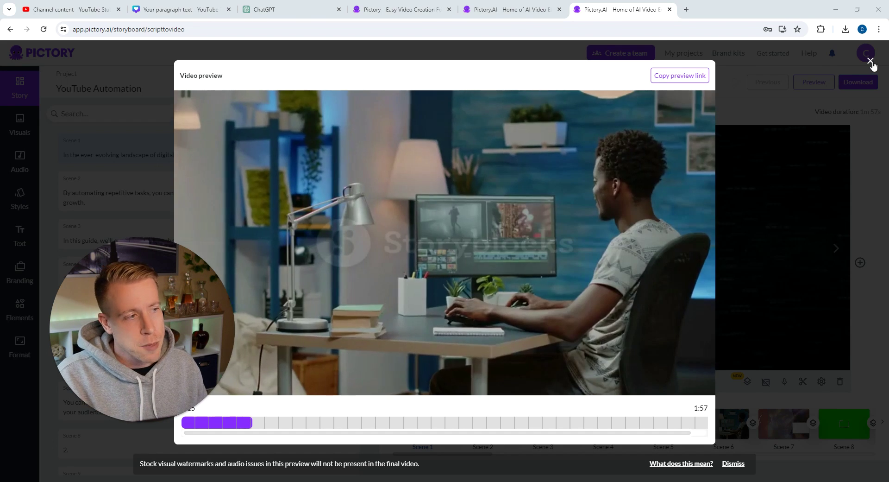
click(871, 62)
click(874, 65)
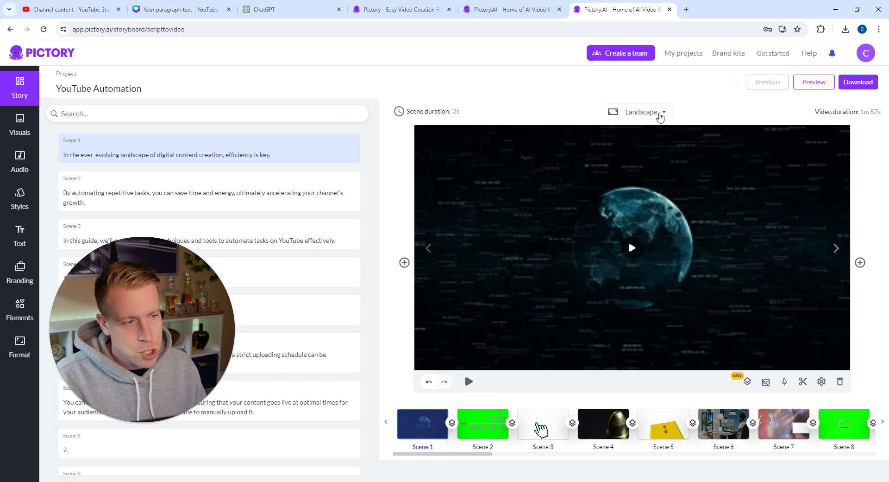
Change the aspect ratio to Portrait 9:16, leaving scene timing unchanged at 3 seconds
click(661, 115)
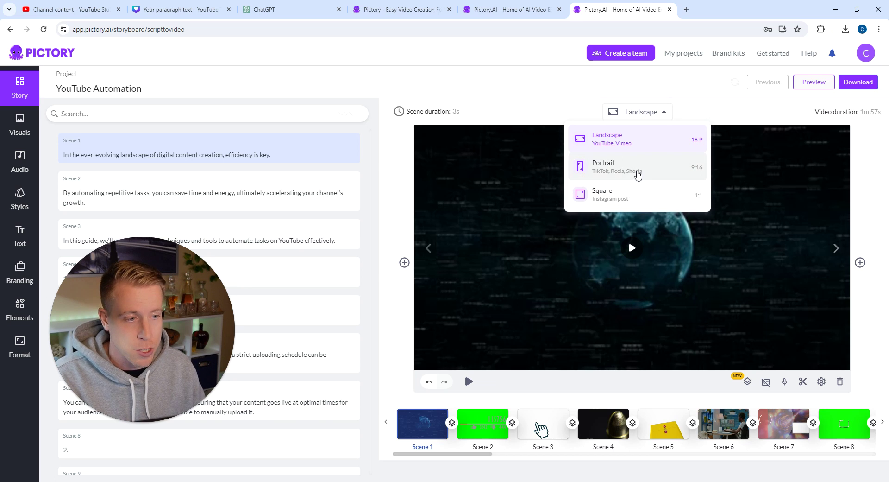
click(638, 174)
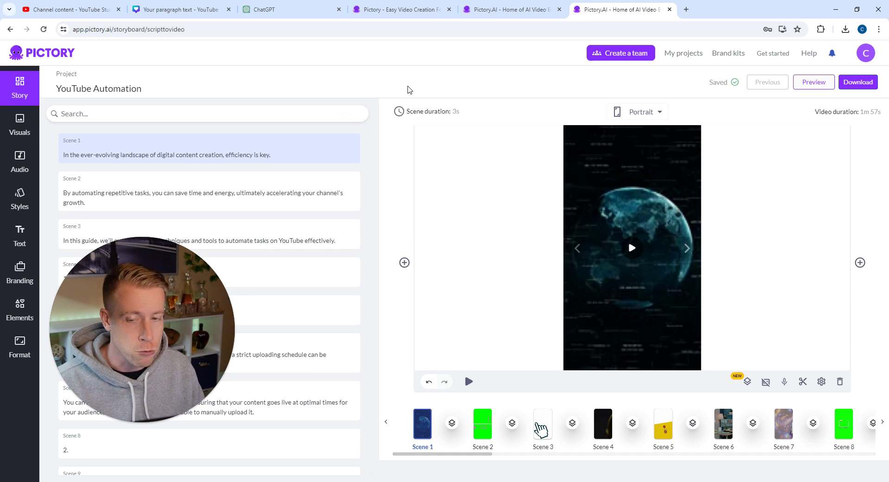
click(404, 120)
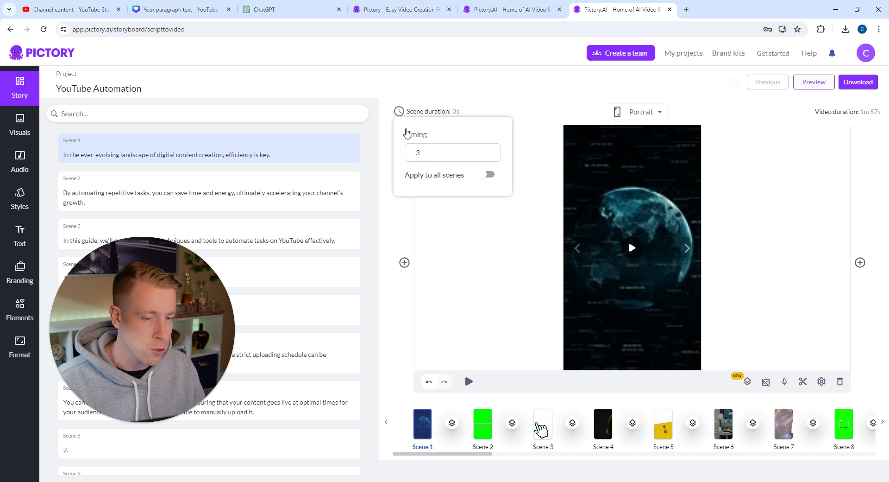
click(397, 256)
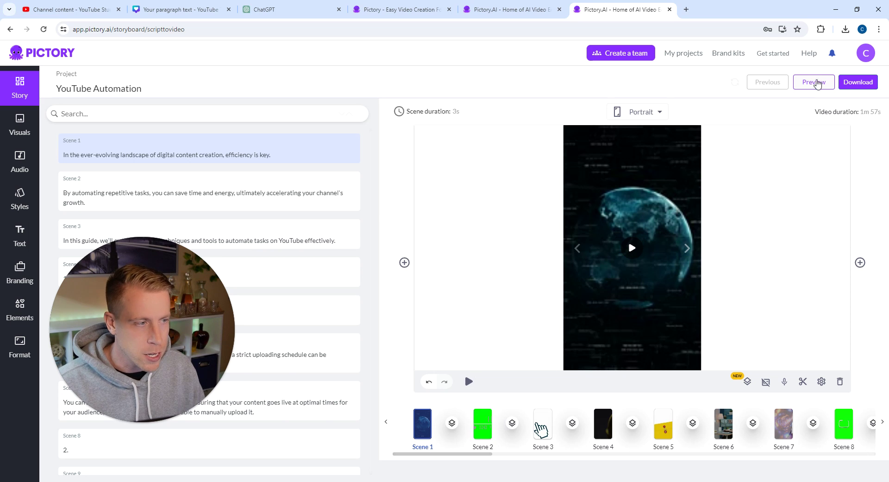
click(818, 82)
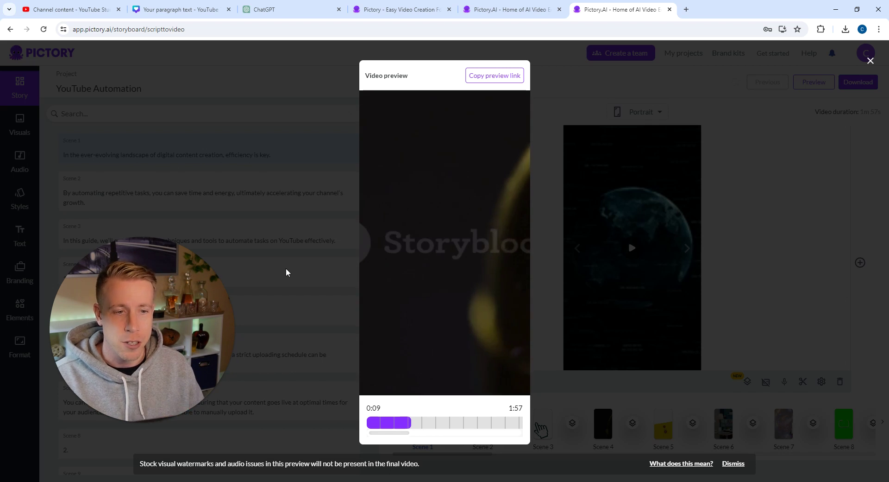
click(871, 60)
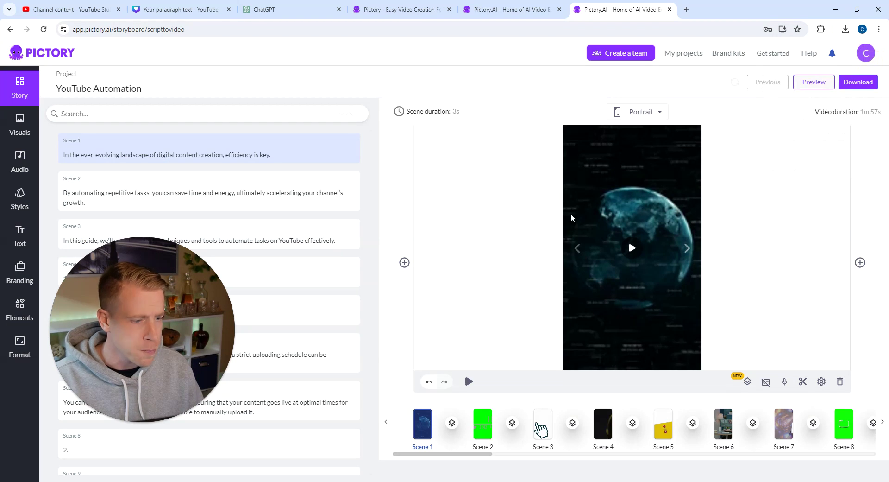
Select the background clip and show Scene 2 in the preview, closing Trim Video unchanged
click(676, 321)
click(483, 430)
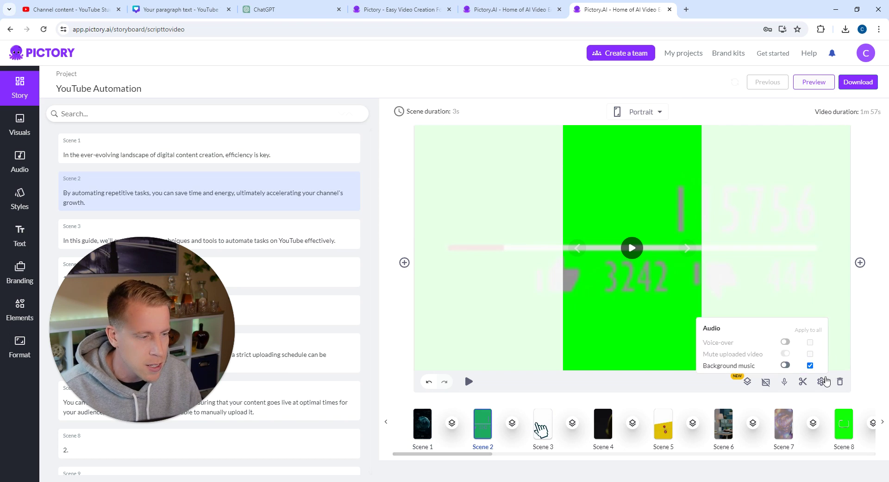
click(803, 383)
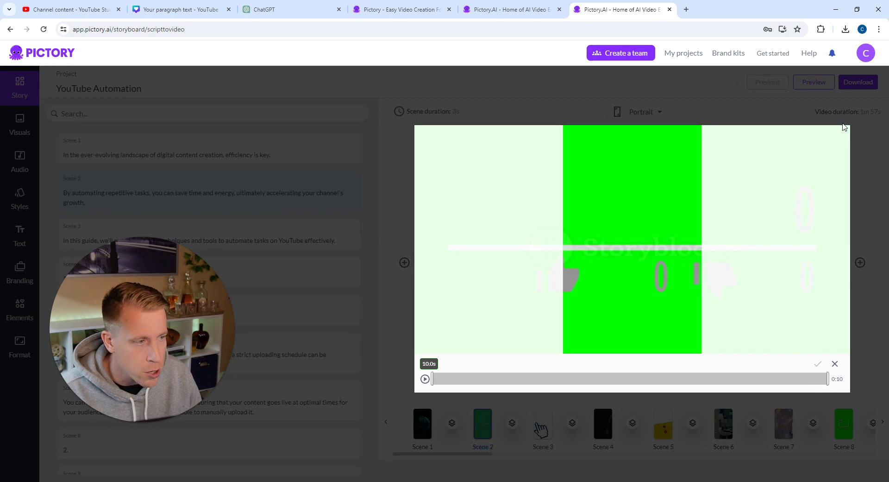
click(836, 364)
View Scene 2's layers, then close them and return to the script
mouse_move(823, 382)
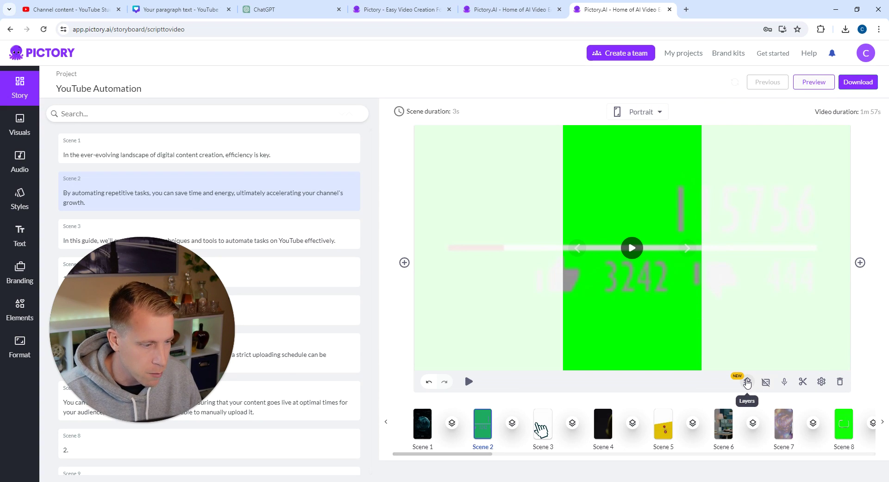
click(747, 382)
click(352, 123)
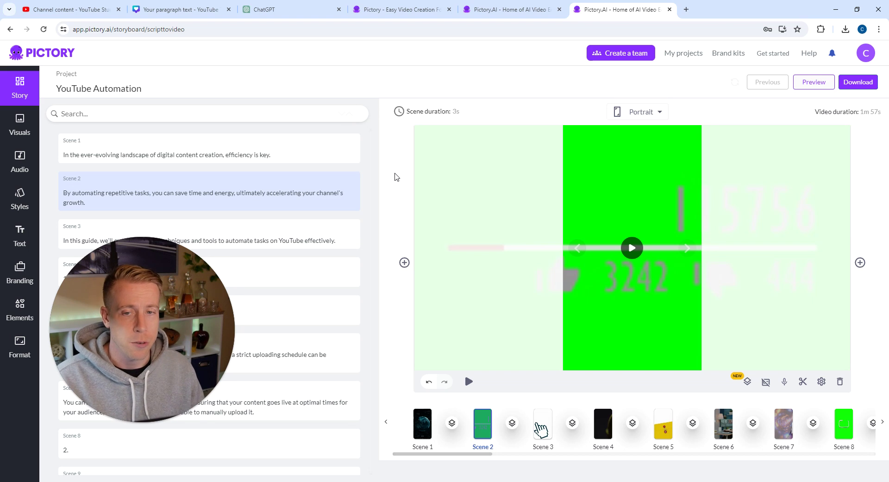
drag(149, 336, 244, 334)
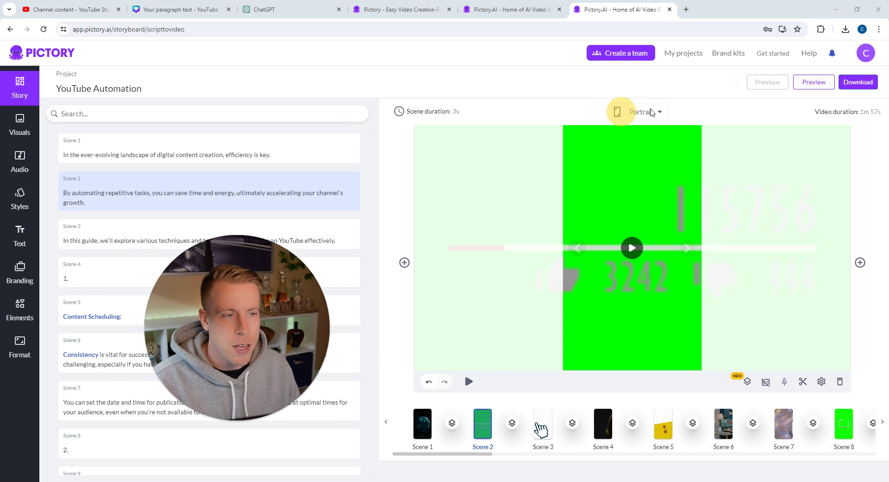
click(652, 114)
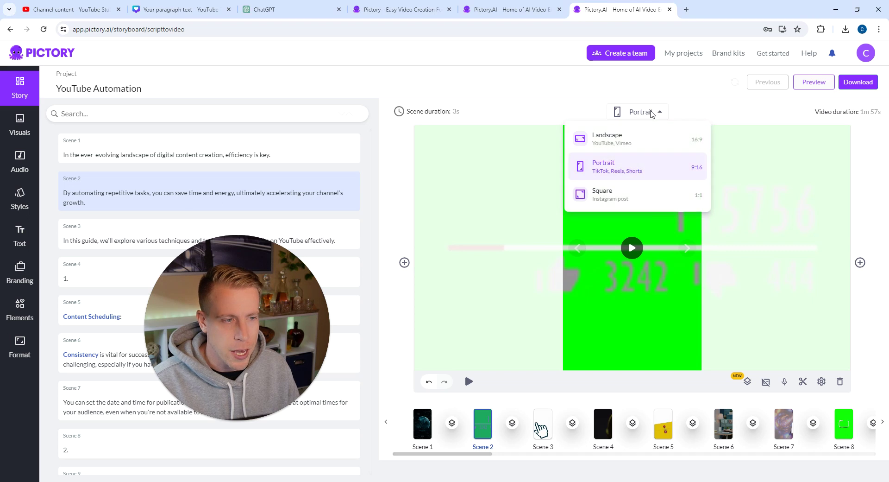
click(636, 137)
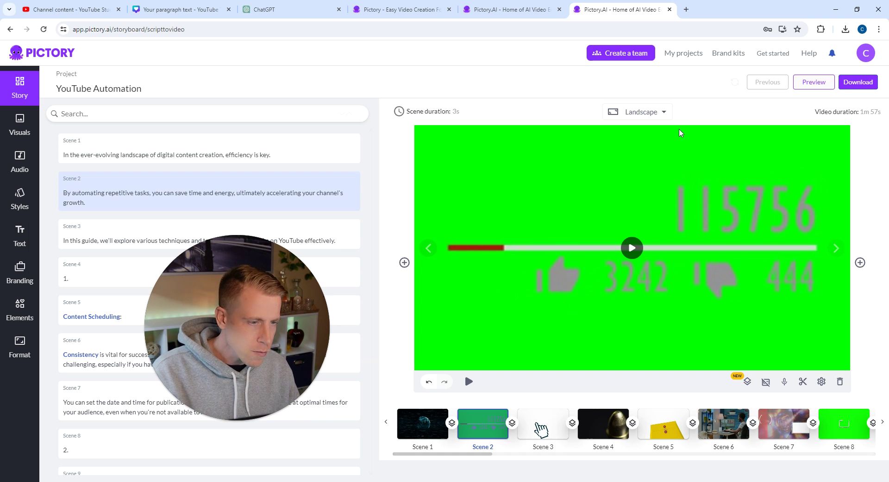
click(667, 114)
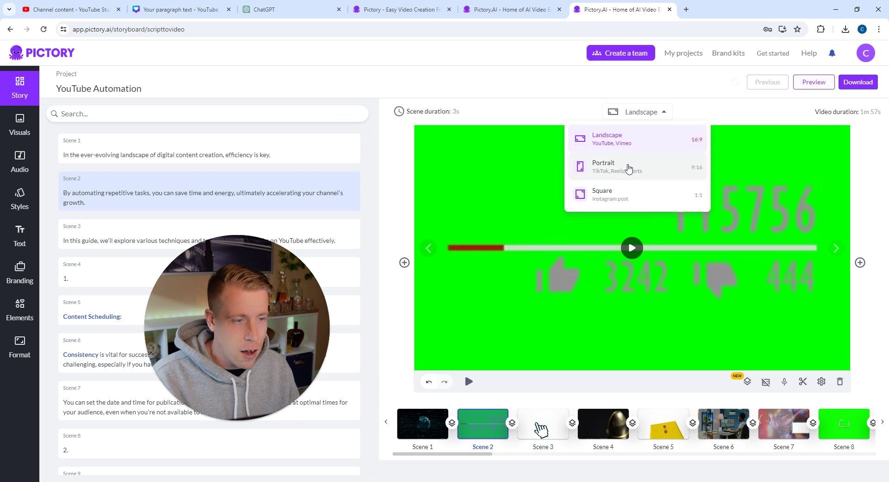
click(629, 168)
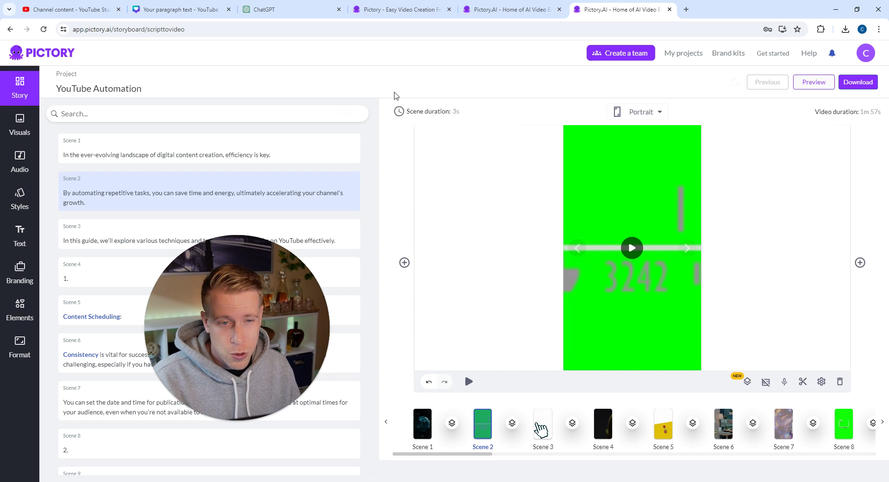